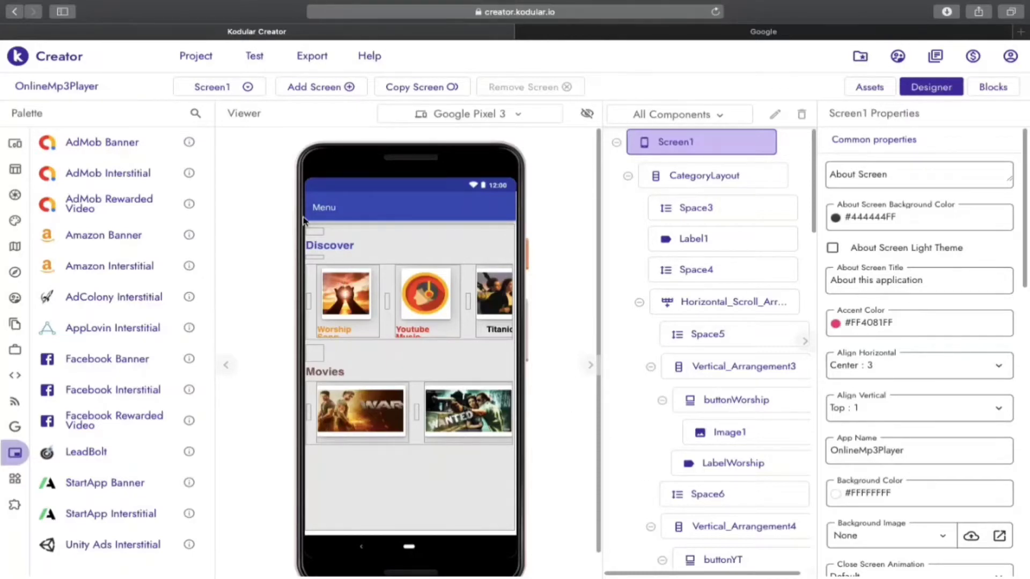
# Add an AdMob Banner between the Discover and Movies sections, with Test Mode and Consent Development Mode enabled.
pyautogui.moveTo(30, 219)
pyautogui.moveTo(102, 143); pyautogui.dragTo(408, 344)
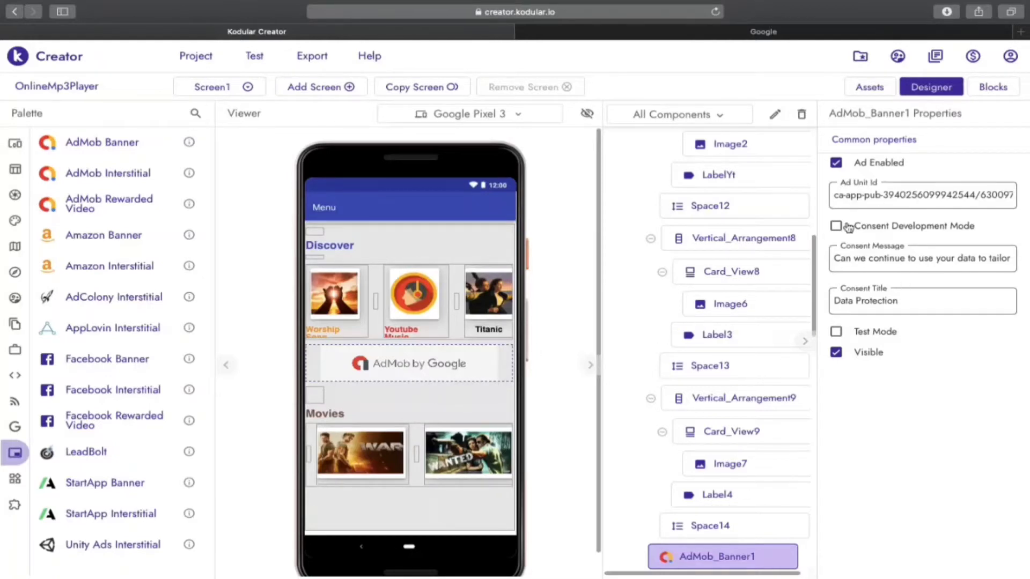
pyautogui.click(835, 332)
pyautogui.click(836, 228)
# Switch to Google, search for "admob" and open the Google AdMob website.
pyautogui.click(714, 32)
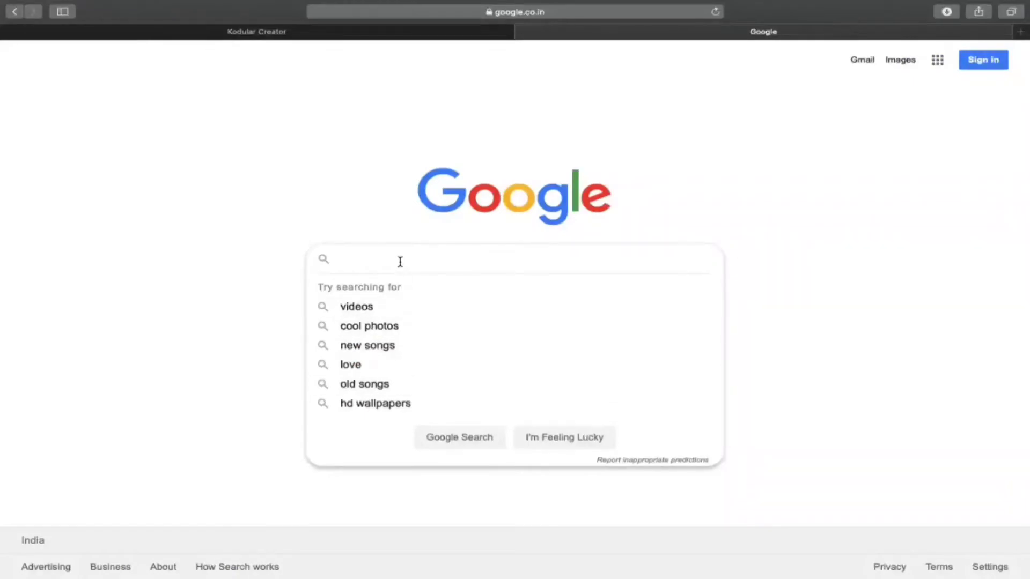
pyautogui.write('admob')
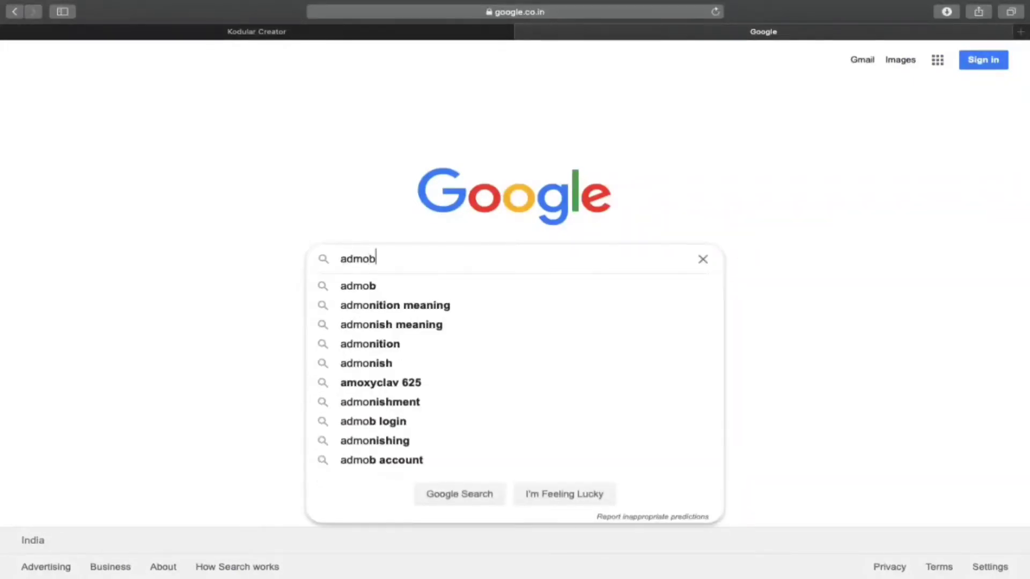
pyautogui.press('Return')
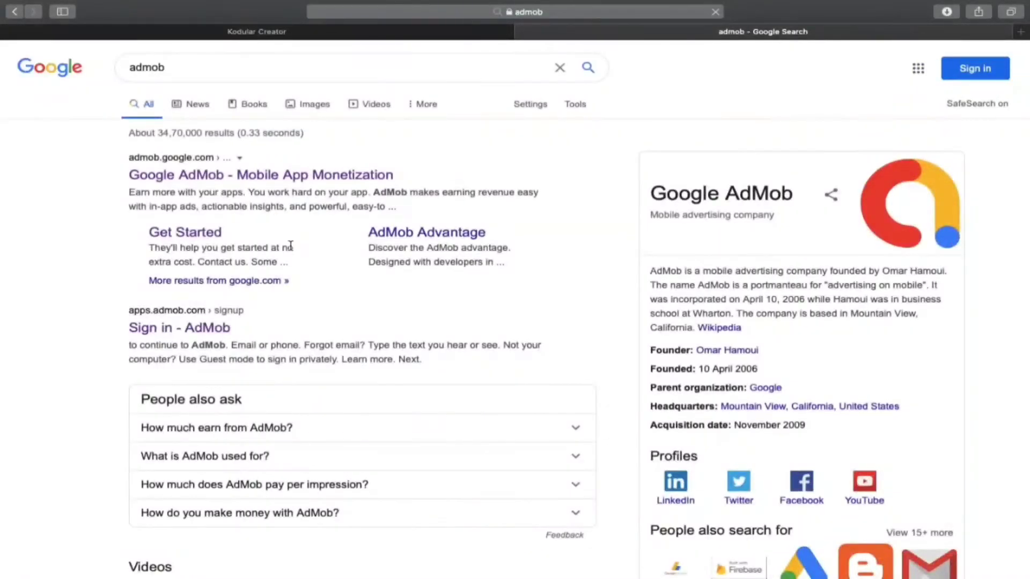
pyautogui.click(209, 177)
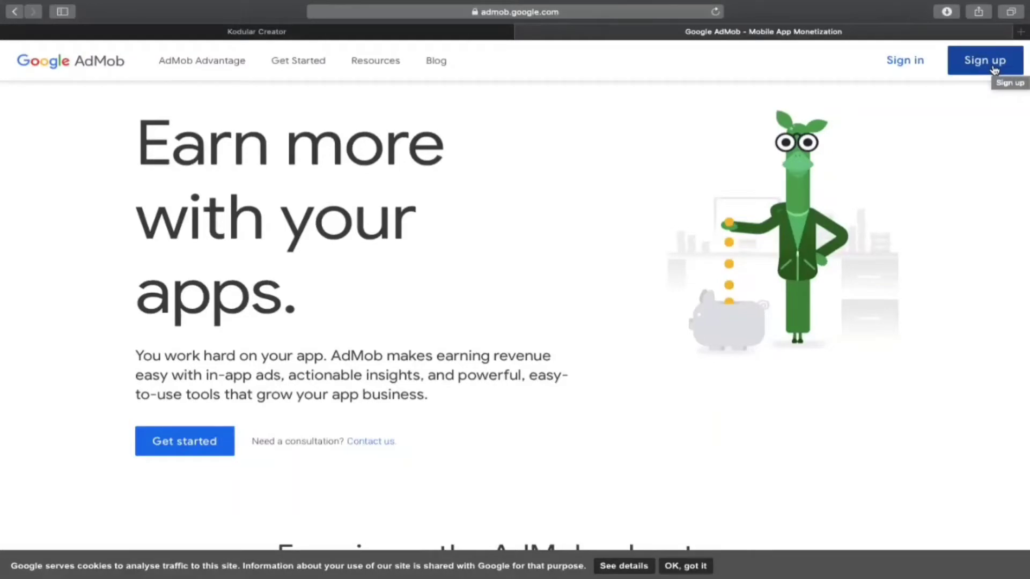
# Sign in to AdMob with the first listed Google account, entering the account password and declining to save it.
pyautogui.click(906, 61)
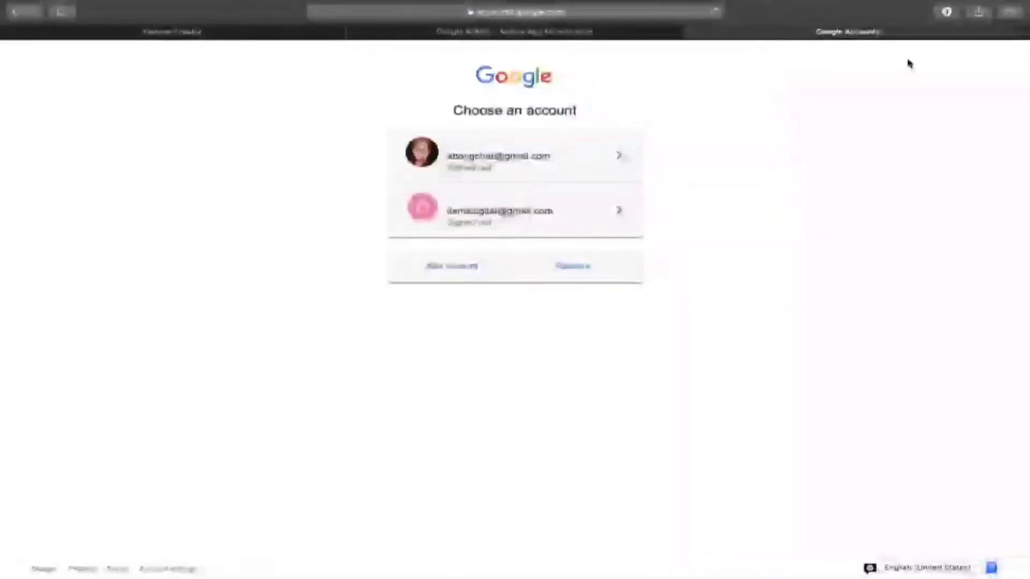
pyautogui.click(521, 160)
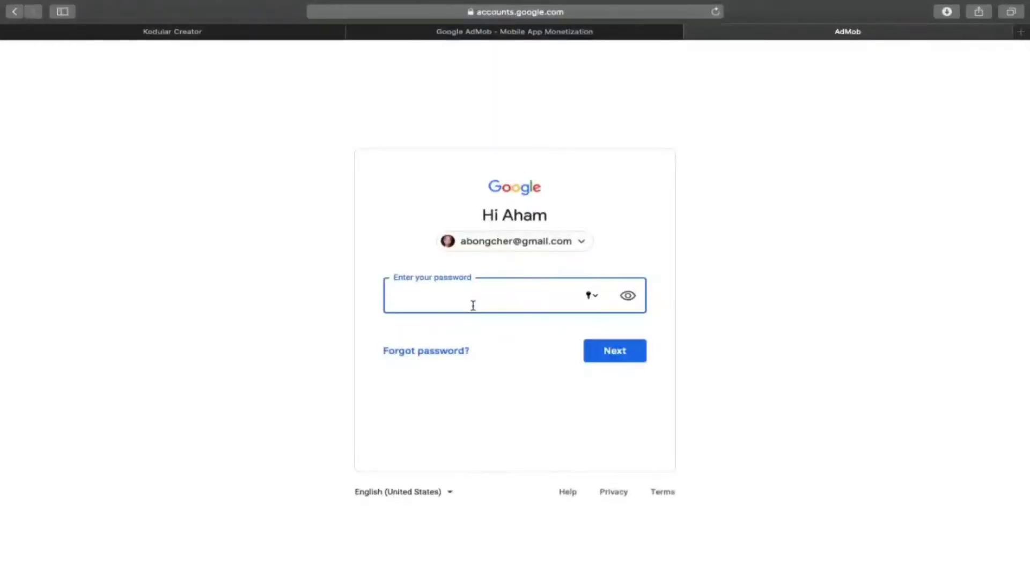
pyautogui.write('•••••••••••••••••')
pyautogui.click(626, 358)
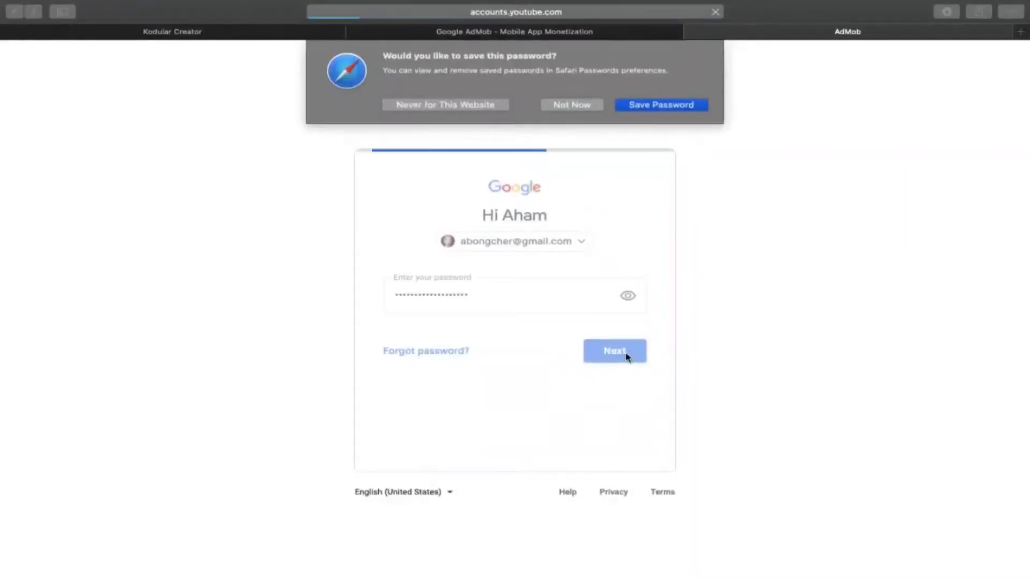
pyautogui.click(587, 104)
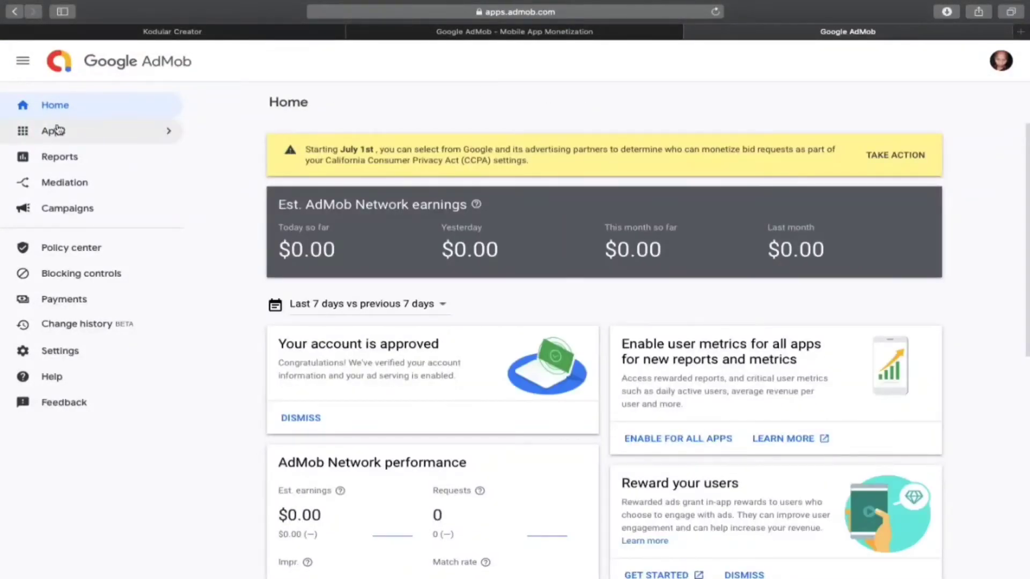
# Add a new Android app named onlinemp3player to AdMob, specifying that it is not published in a store.
pyautogui.click(174, 135)
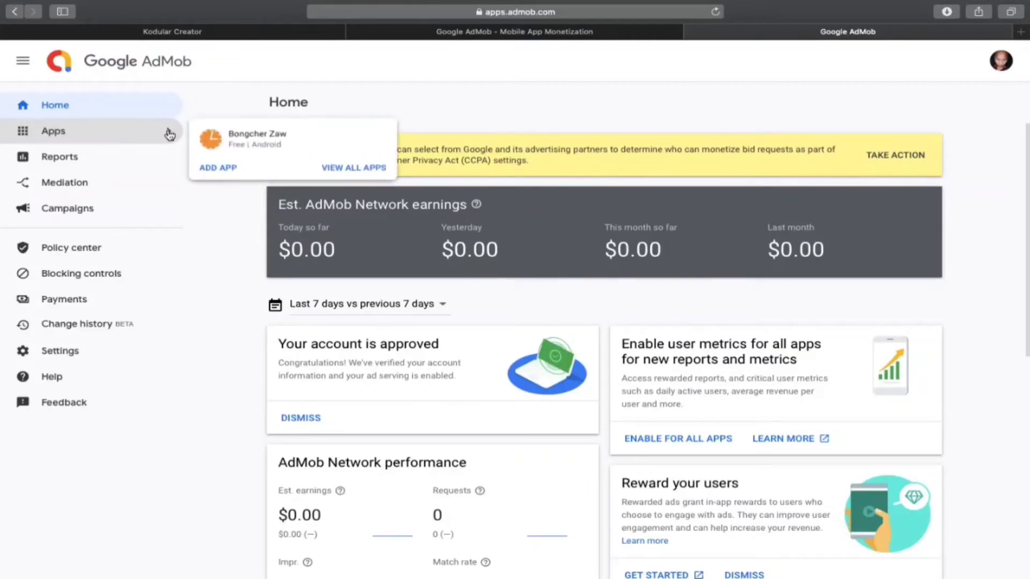
pyautogui.click(220, 171)
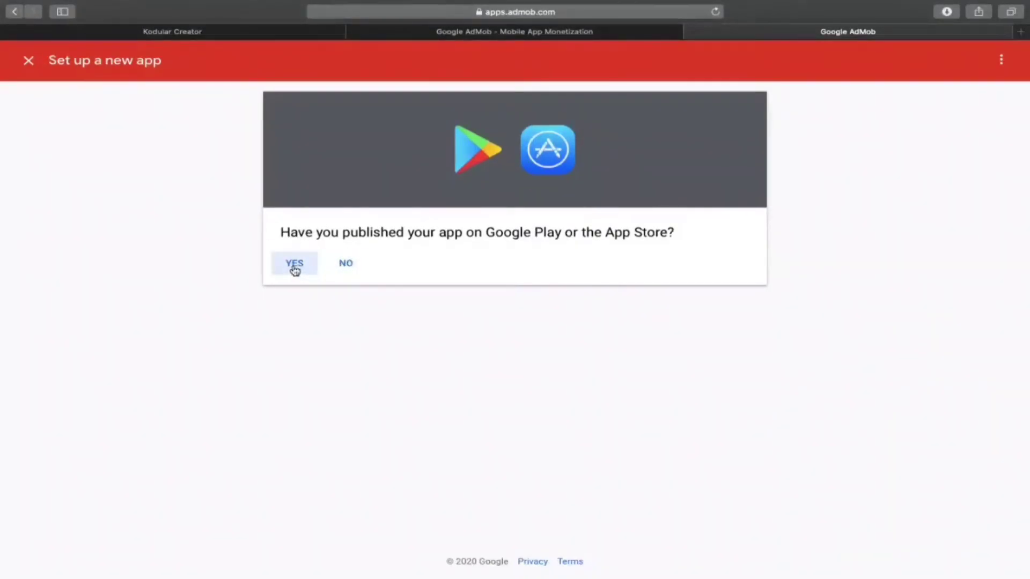
pyautogui.click(346, 265)
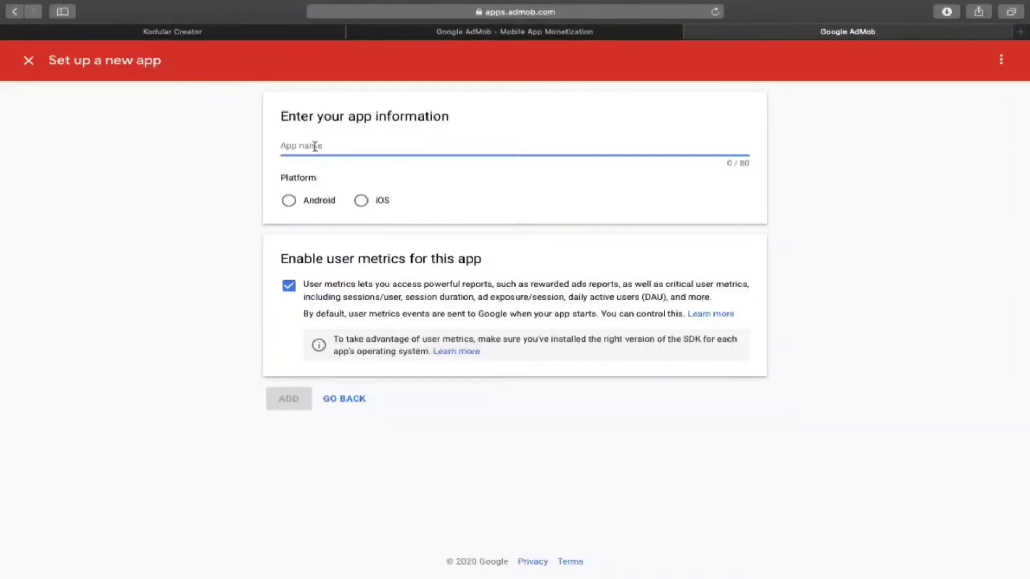
pyautogui.write('onlinemp3player')
pyautogui.click(289, 201)
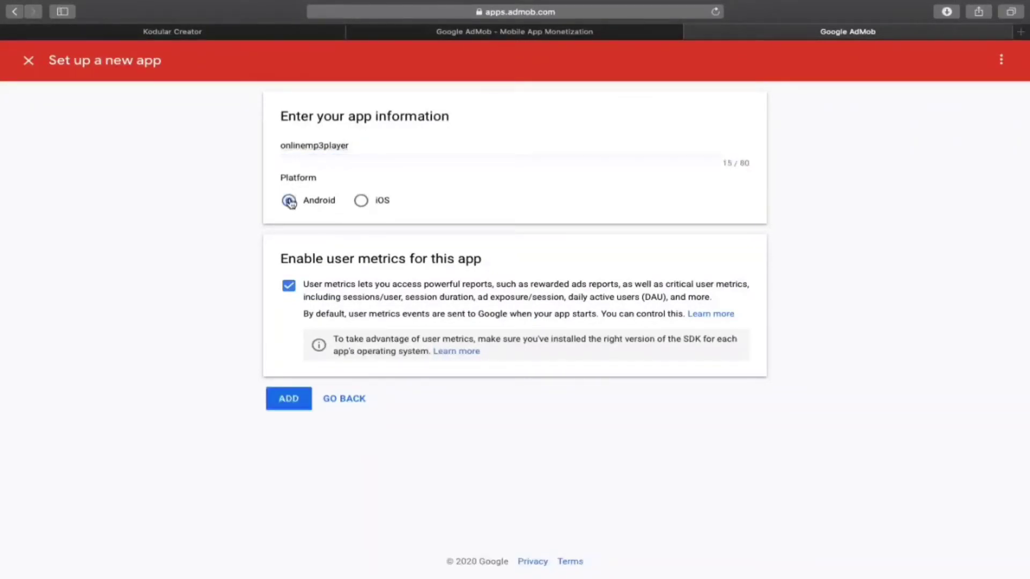
pyautogui.click(290, 405)
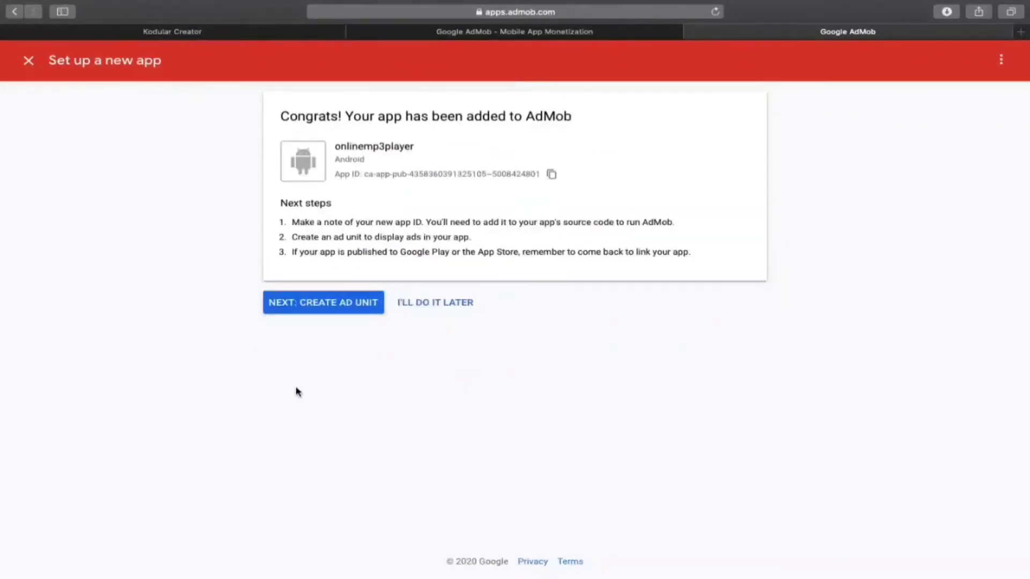
# Create a Banner ad unit named mp3_banner for the onlinemp3player app, keeping the default advanced settings.
pyautogui.click(340, 304)
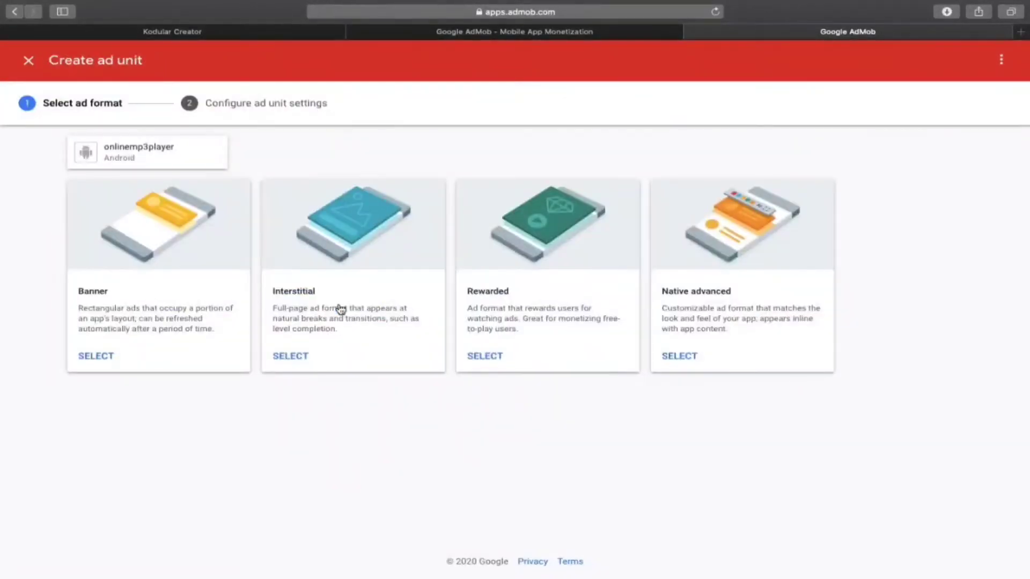
pyautogui.click(107, 362)
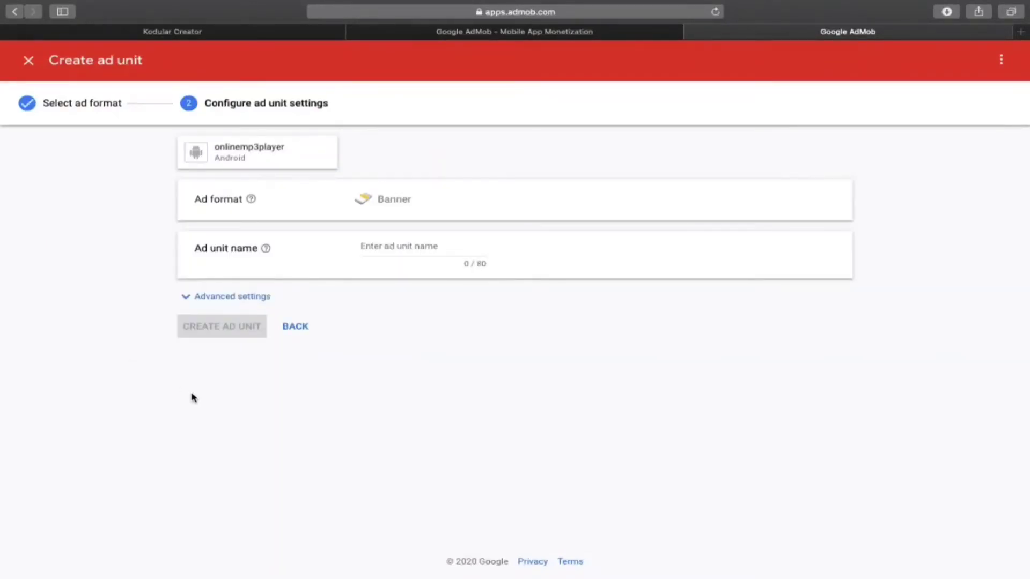
pyautogui.click(387, 248)
pyautogui.write('mp3')
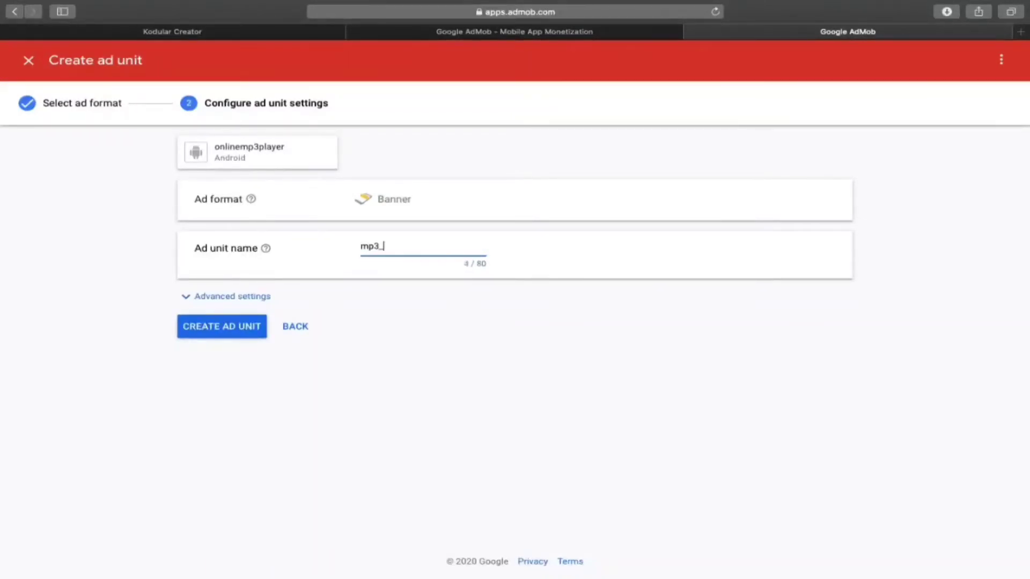
pyautogui.write('_banner')
pyautogui.click(196, 300)
pyautogui.click(182, 299)
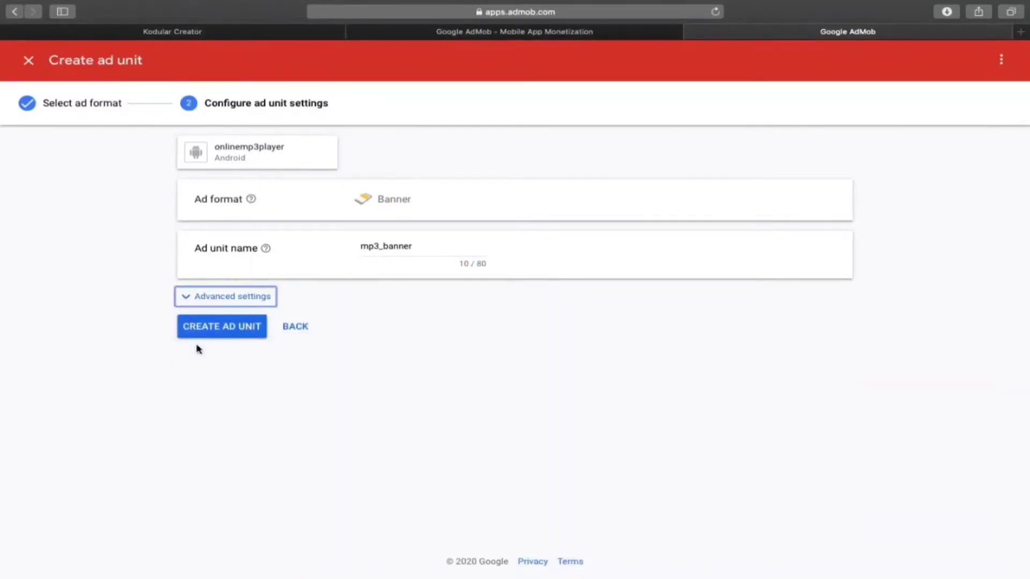
pyautogui.click(225, 332)
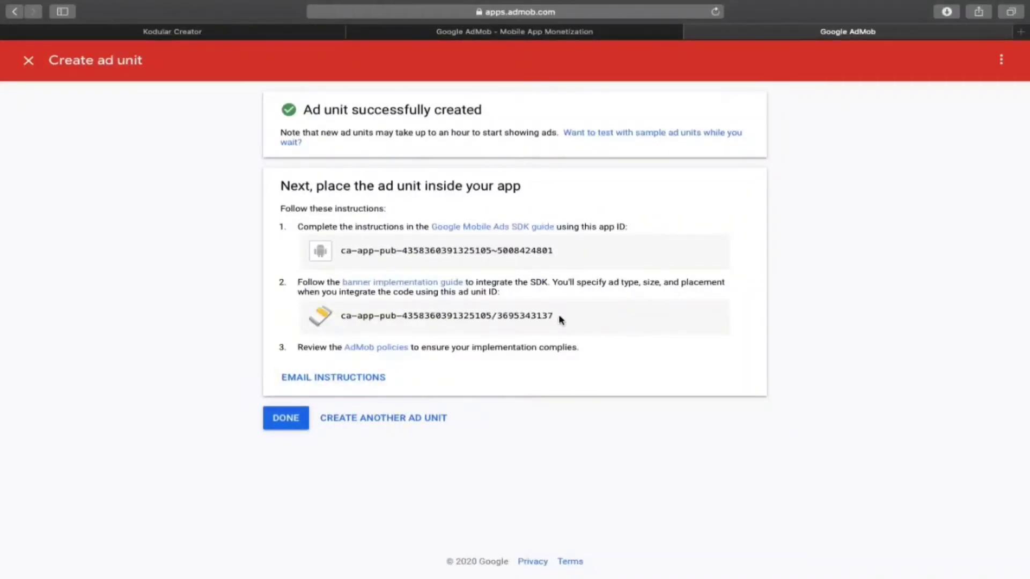
# Copy the new banner's ad unit ID and replace AdMob_Banner1's Ad Unit Id with it in Kodular Creator.
pyautogui.moveTo(559, 320); pyautogui.dragTo(340, 319)
pyautogui.press('super+c')
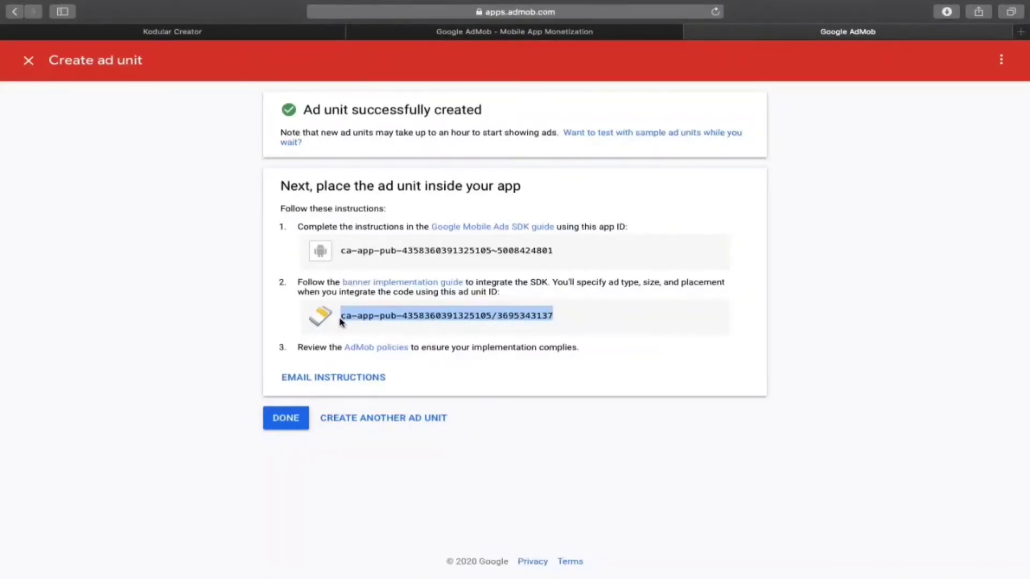
pyautogui.click(427, 31)
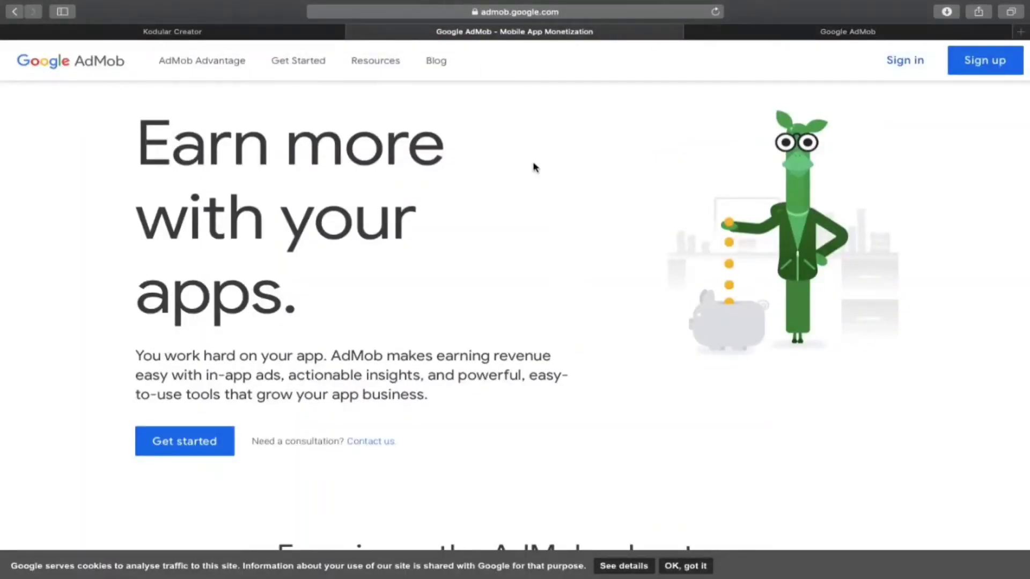
pyautogui.click(161, 31)
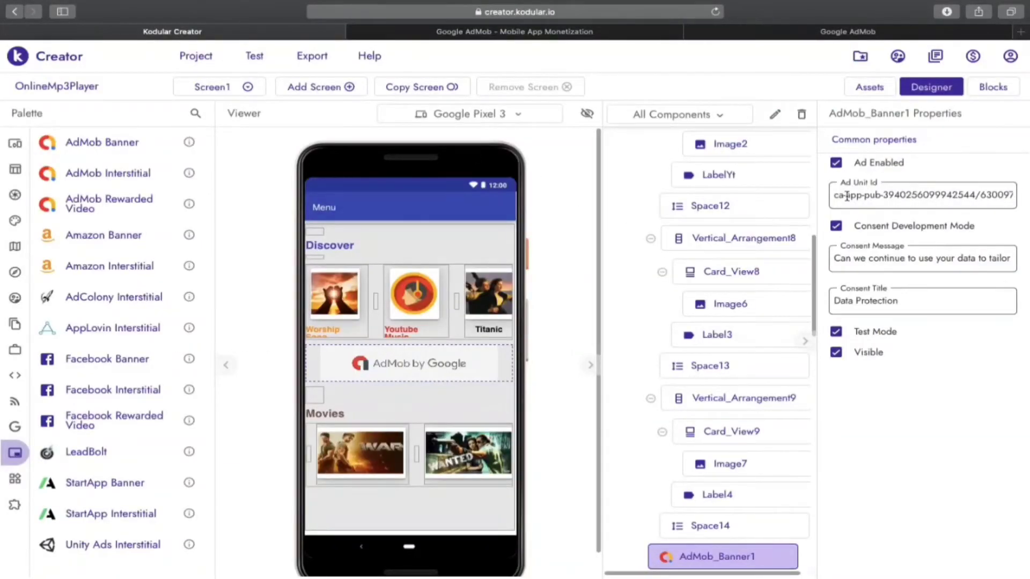
pyautogui.moveTo(835, 195); pyautogui.dragTo(1026, 198)
pyautogui.press('BackSpace')
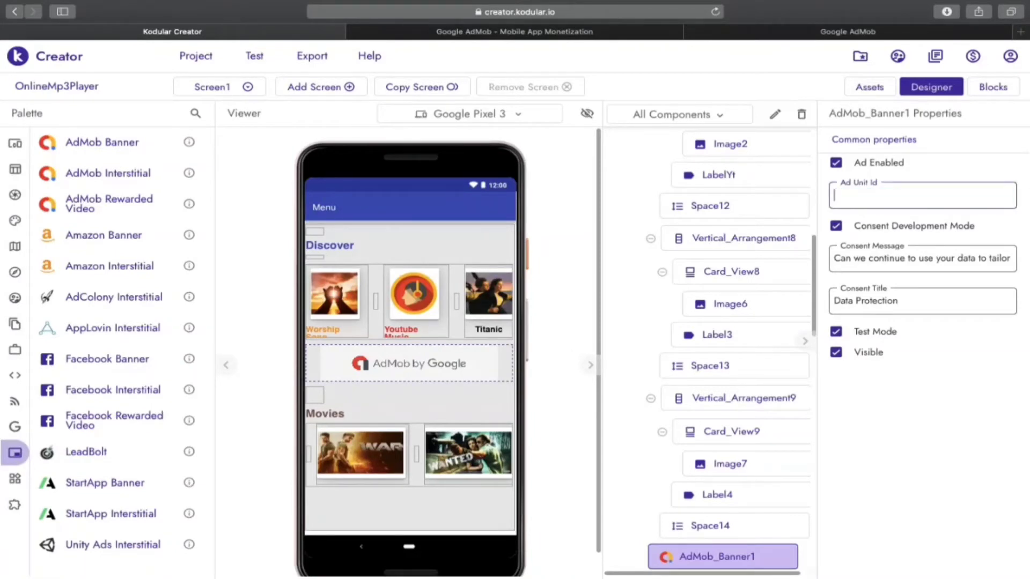
pyautogui.press('super+v')
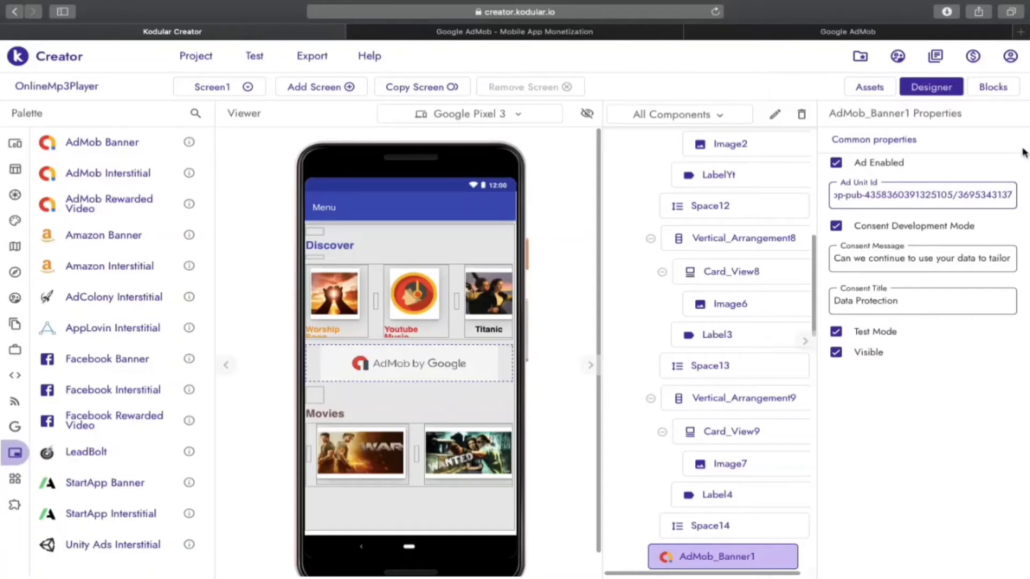
# Switch to AdMob, finish the ad unit setup, and return to the Kodular project.
pyautogui.click(810, 32)
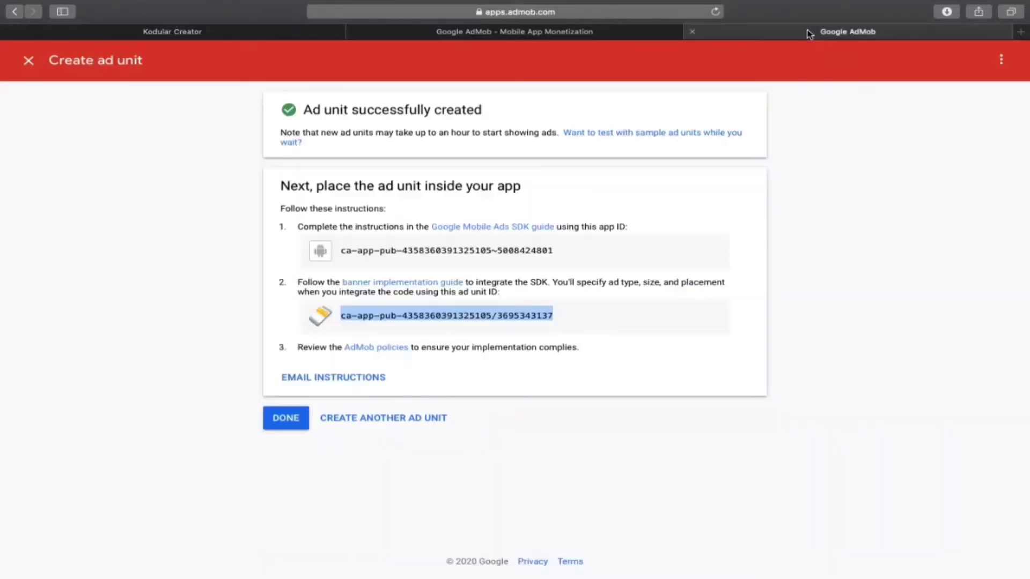
pyautogui.click(289, 417)
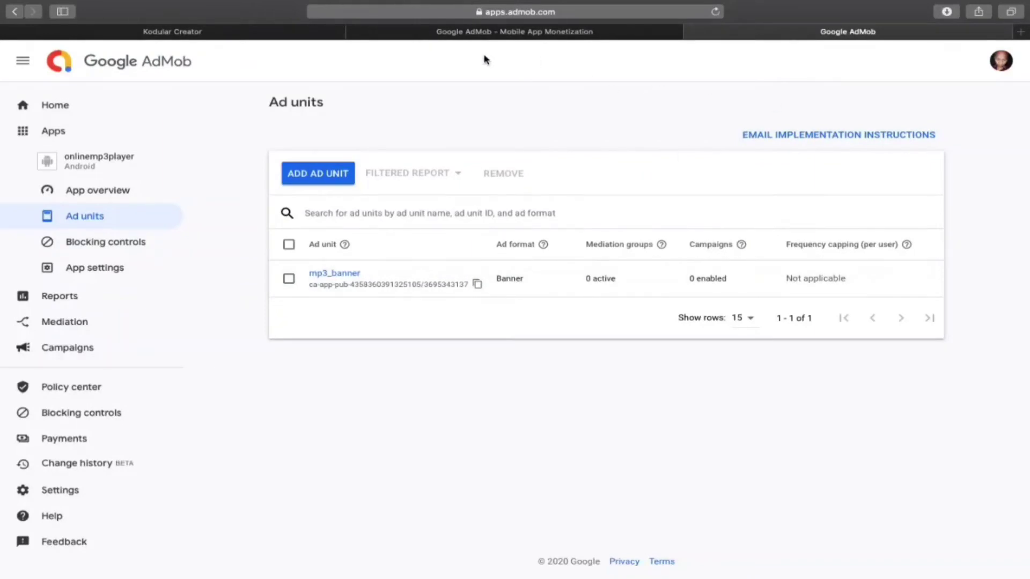
pyautogui.click(236, 33)
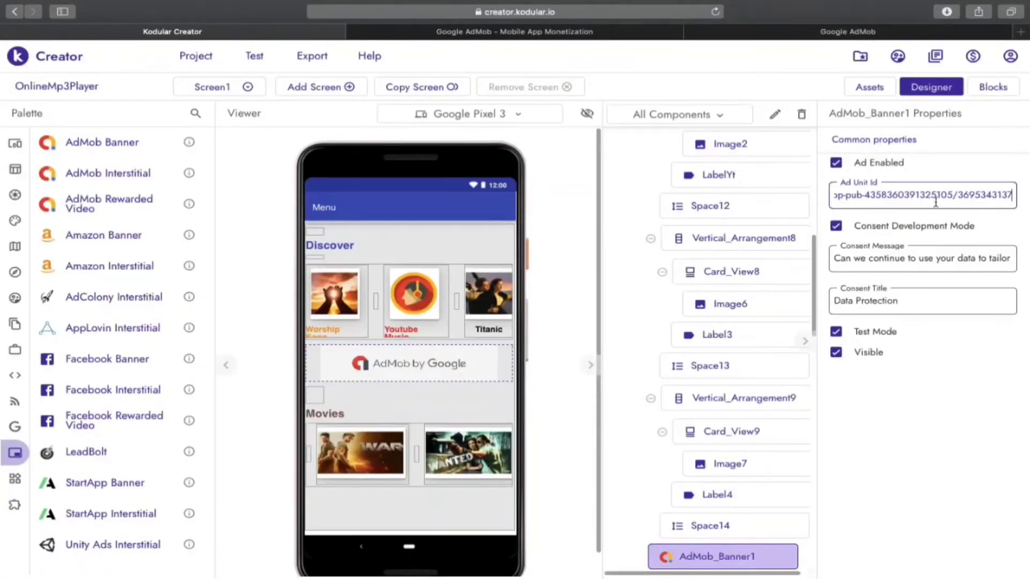
# In the blocks view, append a call to AdMob_Banner1's Load Ad at the end of the Screen1 Initialize event.
pyautogui.click(994, 87)
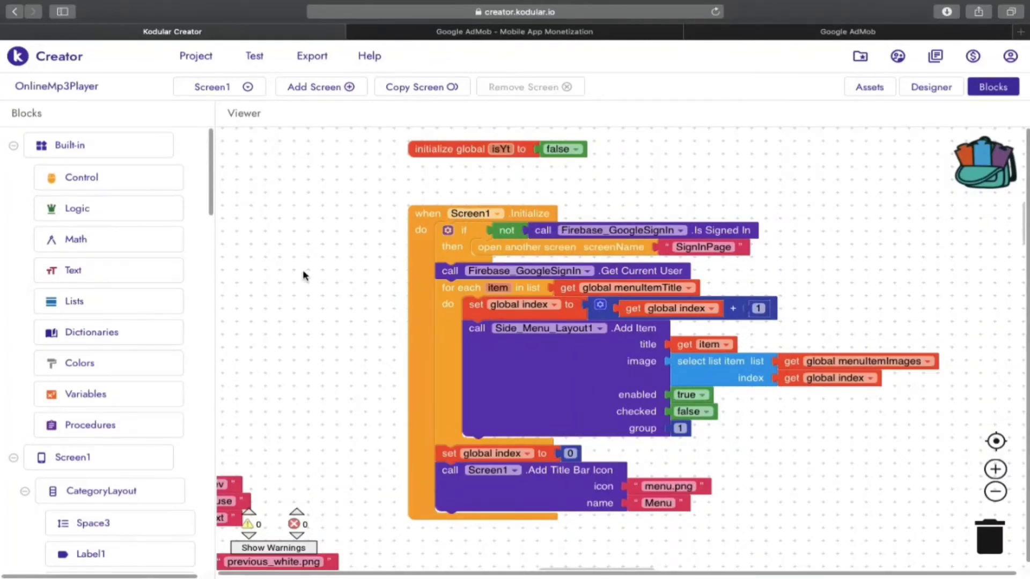
pyautogui.scroll(-20, 143, 444)
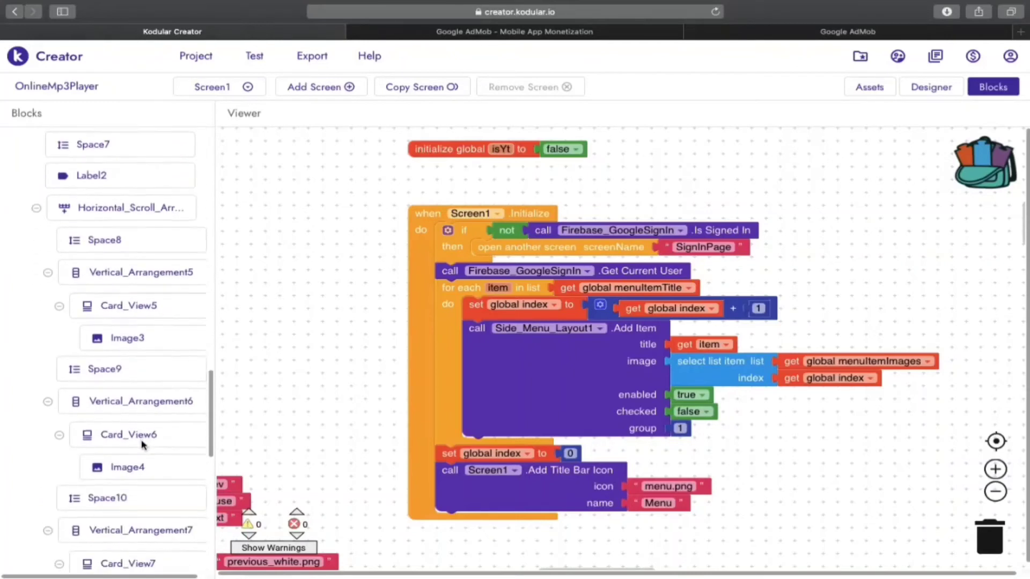
pyautogui.scroll(10, 110, 407)
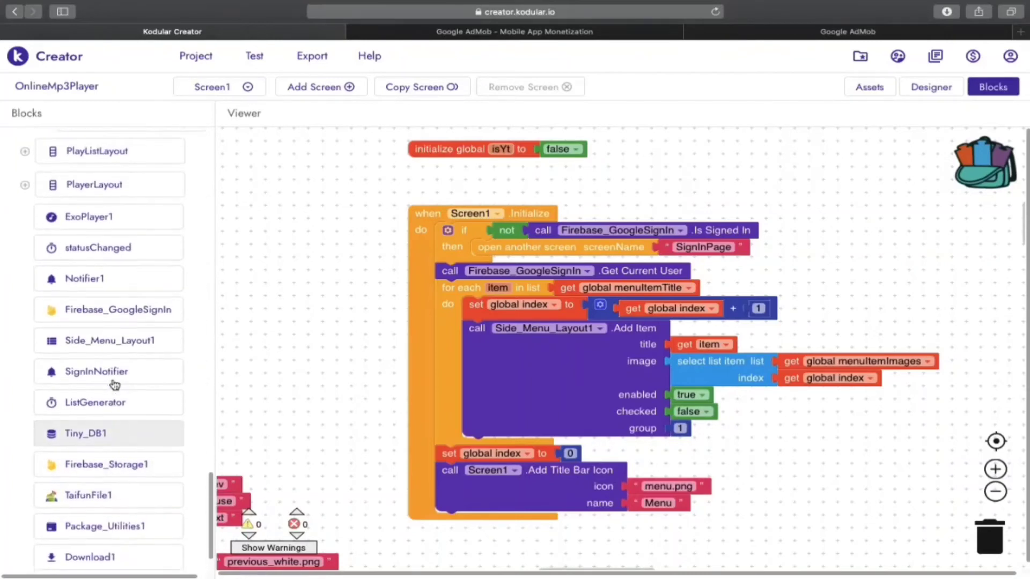
pyautogui.scroll(10, 114, 384)
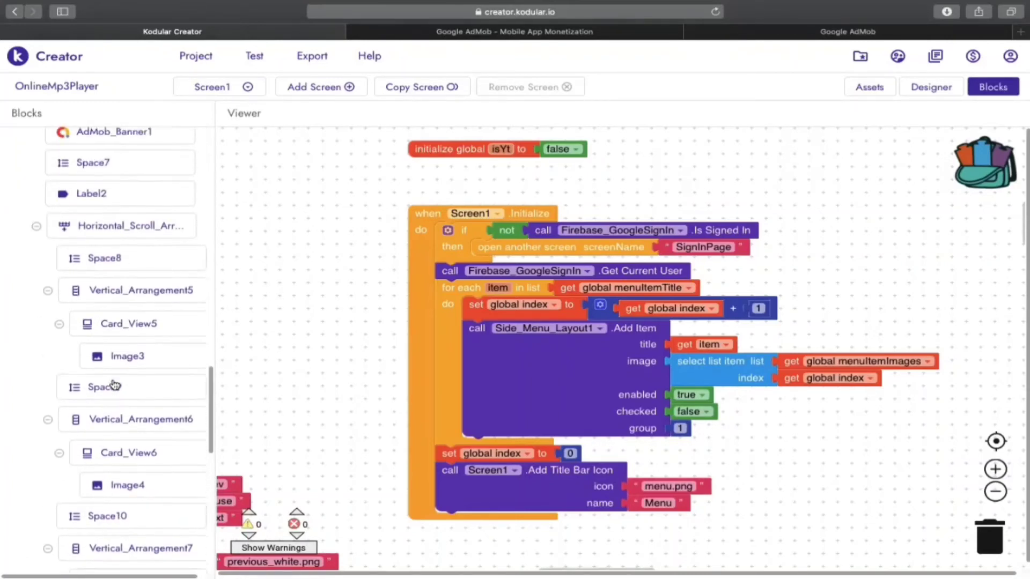
pyautogui.click(119, 250)
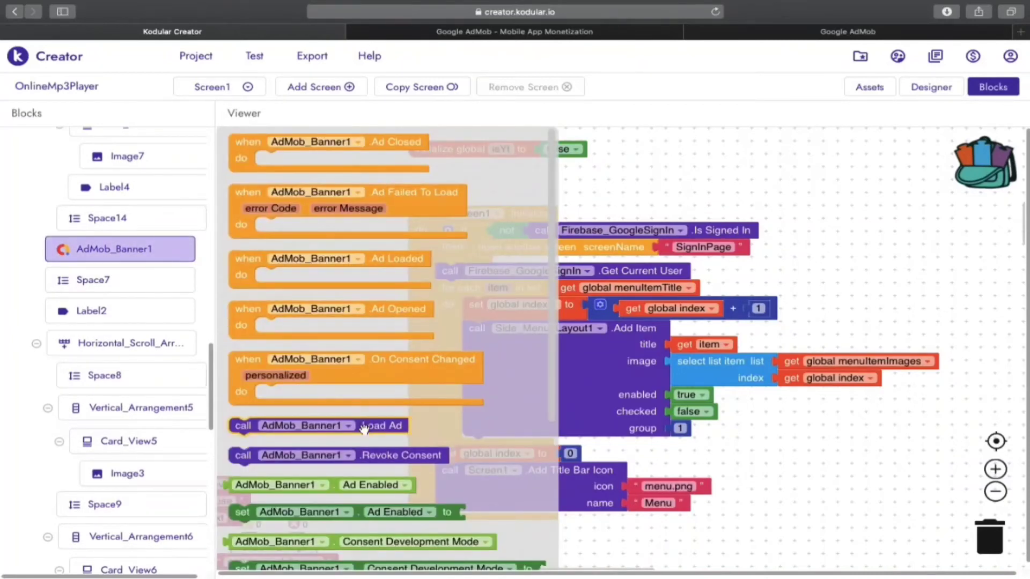
pyautogui.moveTo(363, 427); pyautogui.dragTo(575, 525)
pyautogui.click(810, 499)
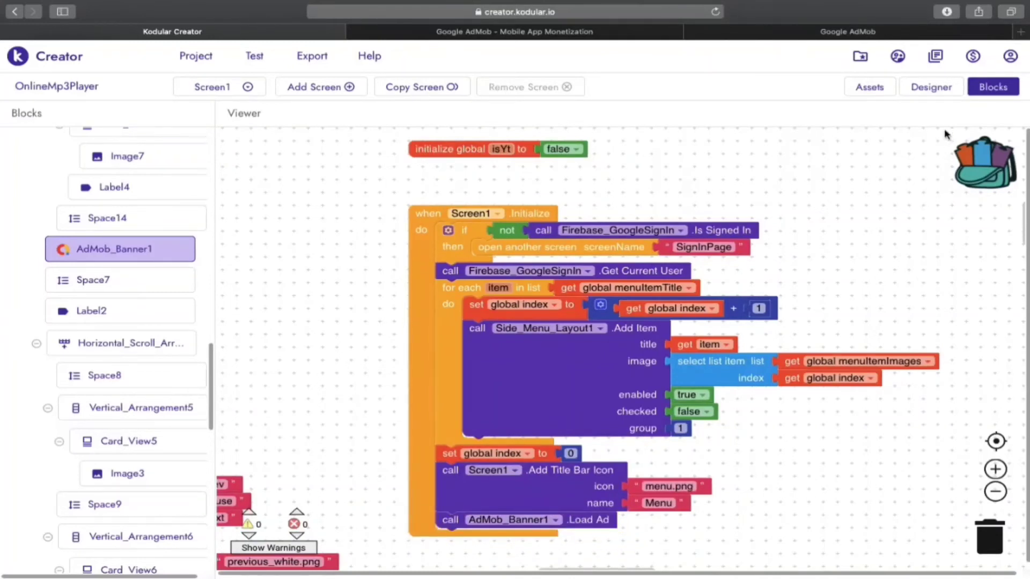
# Return to the Designer view and export the OnlineMp3Player app.
pyautogui.click(928, 92)
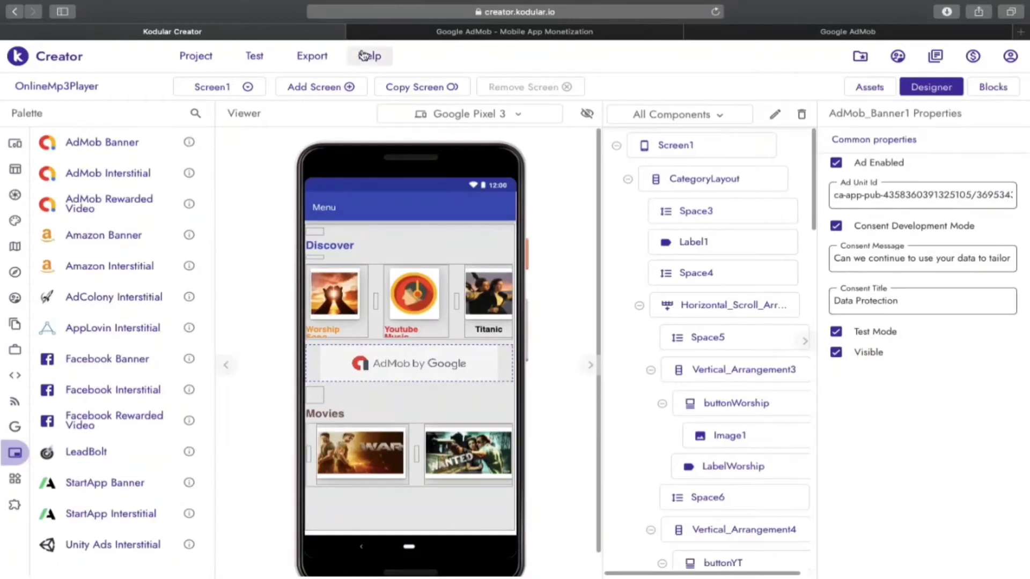
pyautogui.click(319, 61)
pyautogui.click(336, 83)
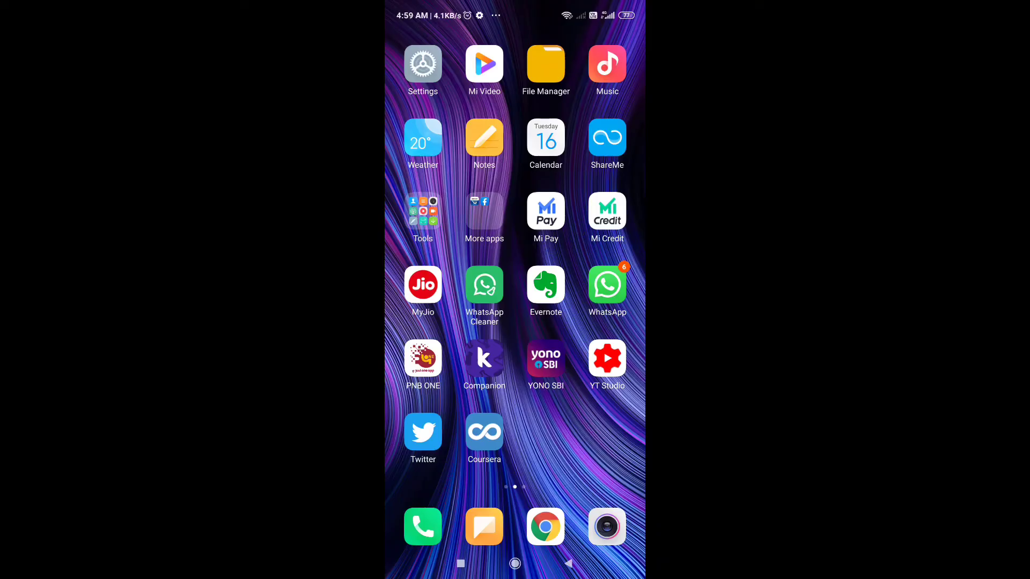
# On the phone, open Kodular Companion, scan the export QR code, and save OnlineMp3Player.apk to the Download folder.
pyautogui.click(484, 358)
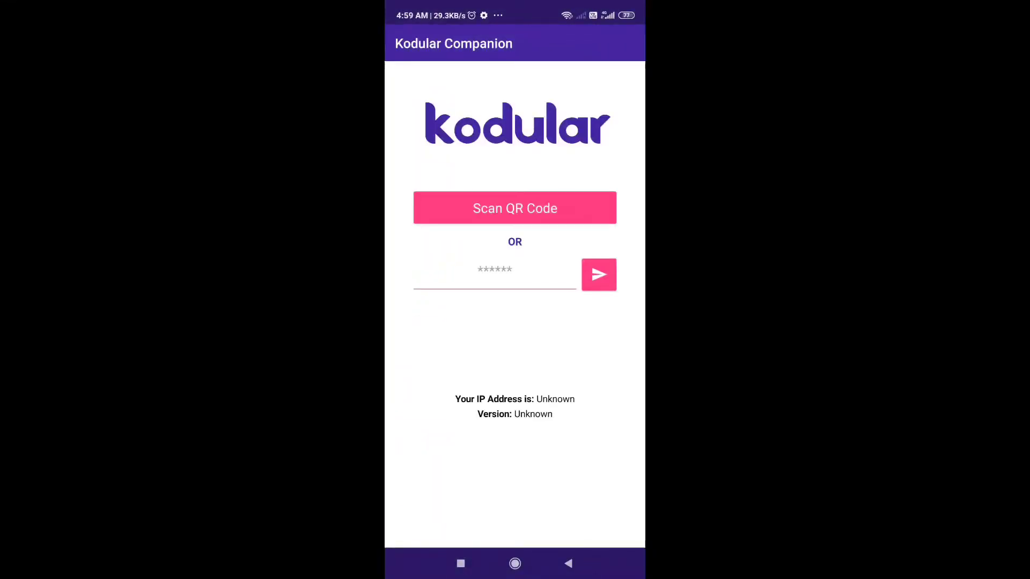
pyautogui.click(570, 198)
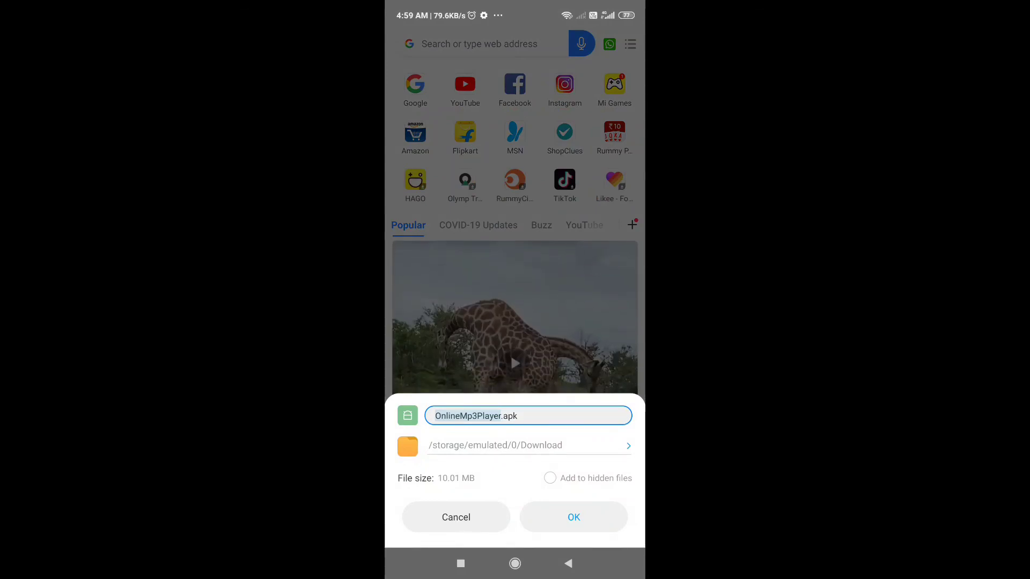
pyautogui.click(573, 517)
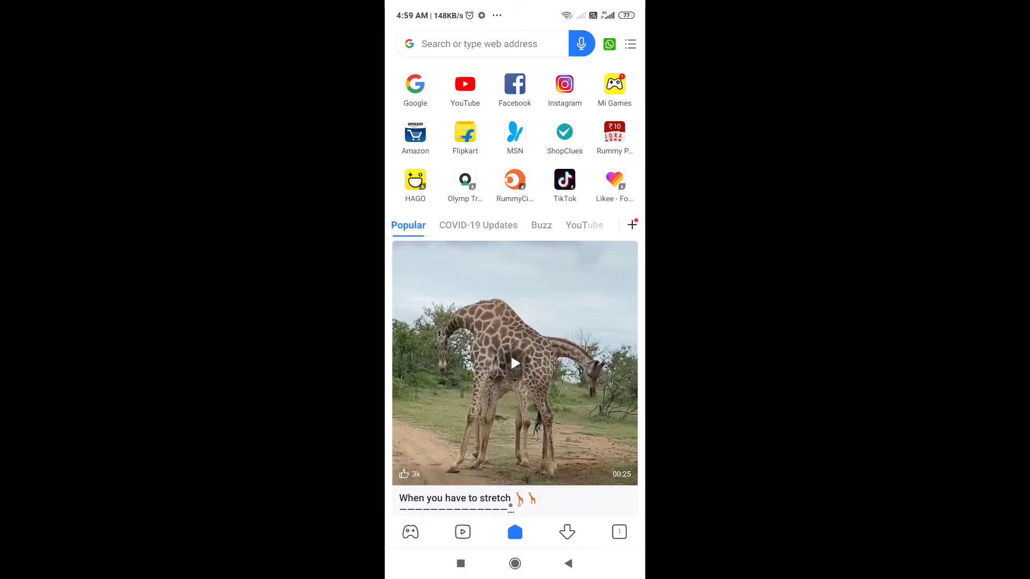
# Open the downloaded OnlineMp3Player APK from its download notification and install it on the phone.
pyautogui.moveTo(483, 6); pyautogui.dragTo(432, 182)
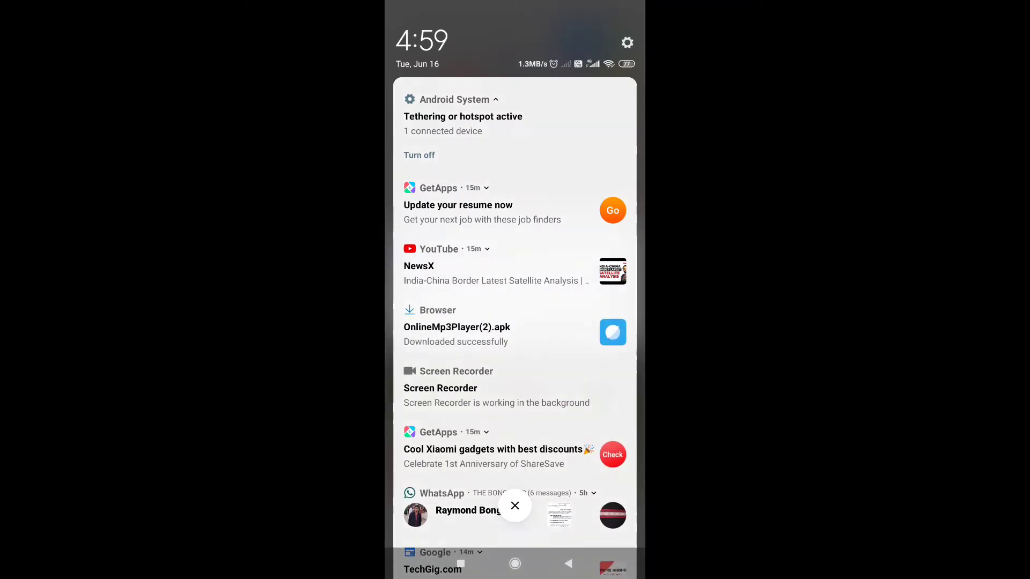
pyautogui.scroll(-3, 515, 321)
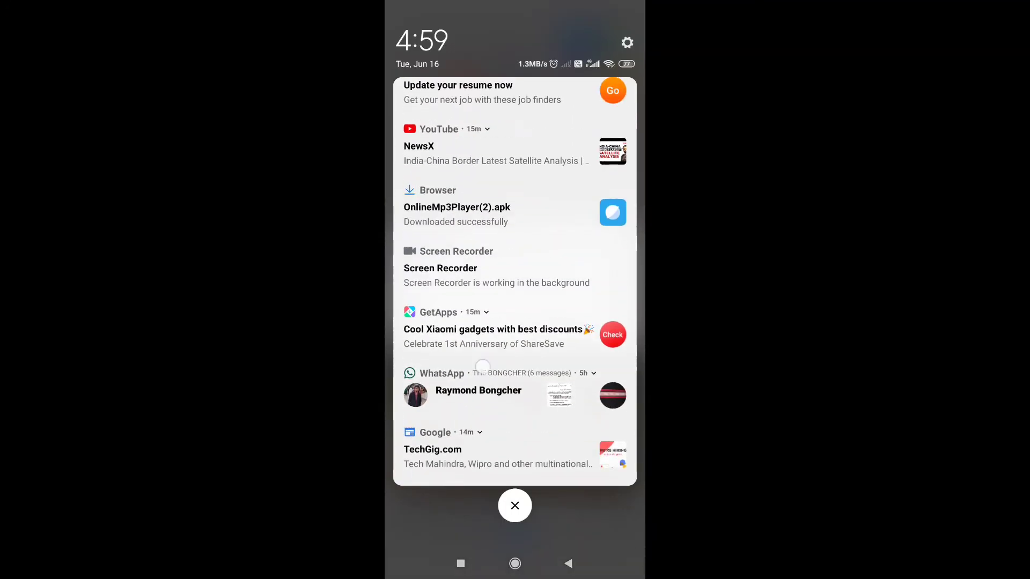
pyautogui.click(455, 220)
pyautogui.click(593, 325)
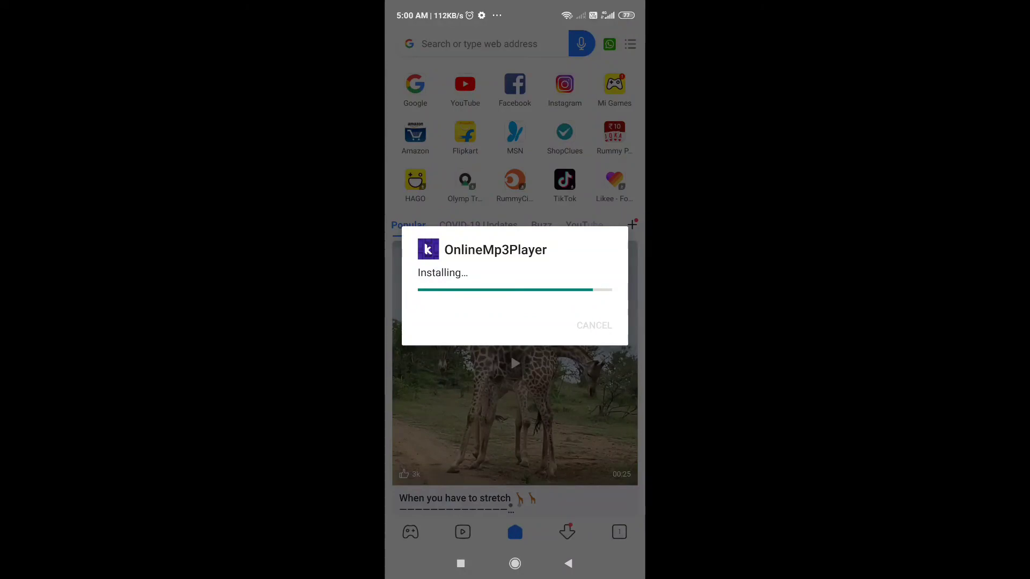
pyautogui.click(598, 325)
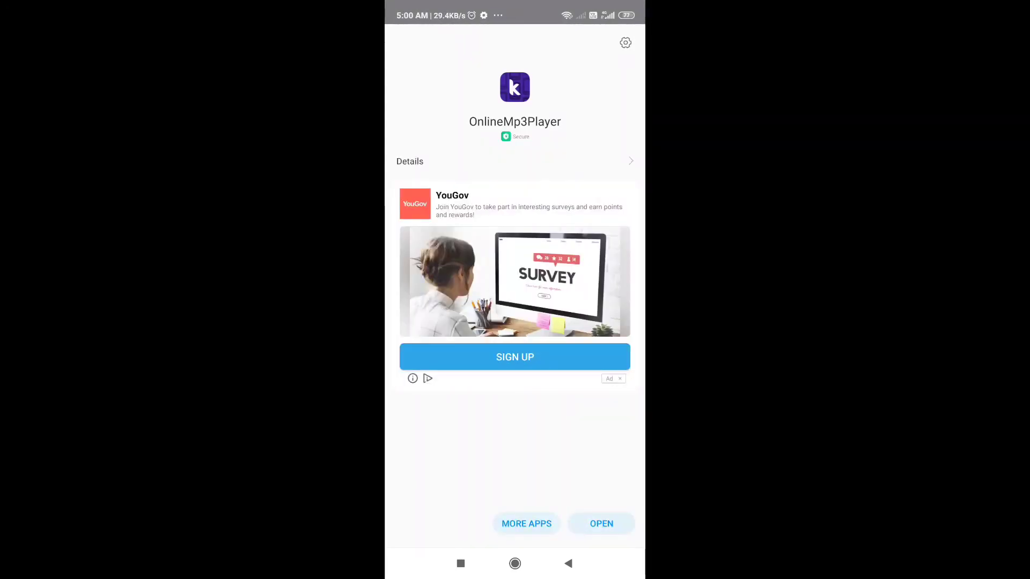
# Launch the newly installed OnlineMp3Player app and sign in with Google.
pyautogui.click(601, 523)
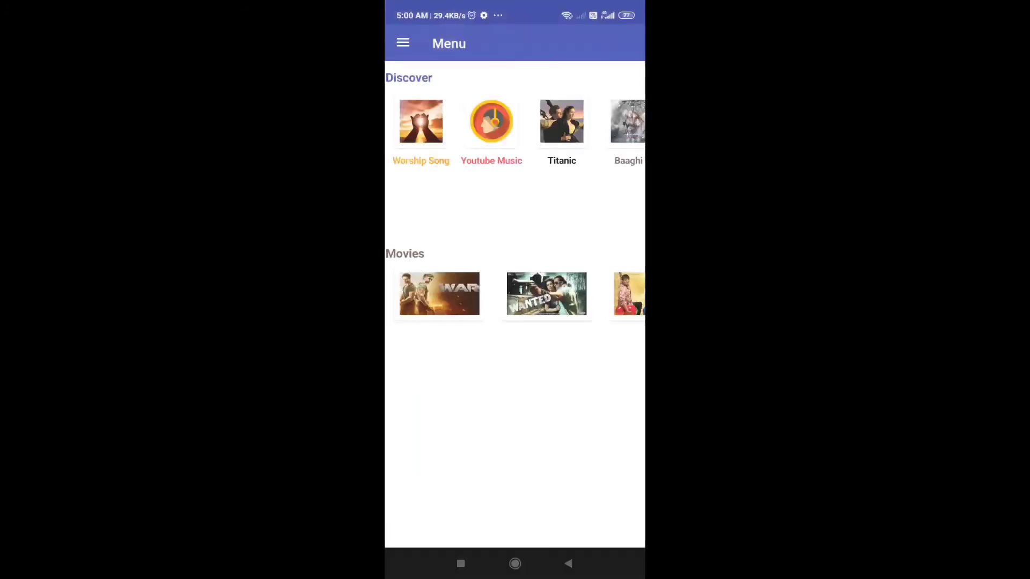
pyautogui.click(528, 275)
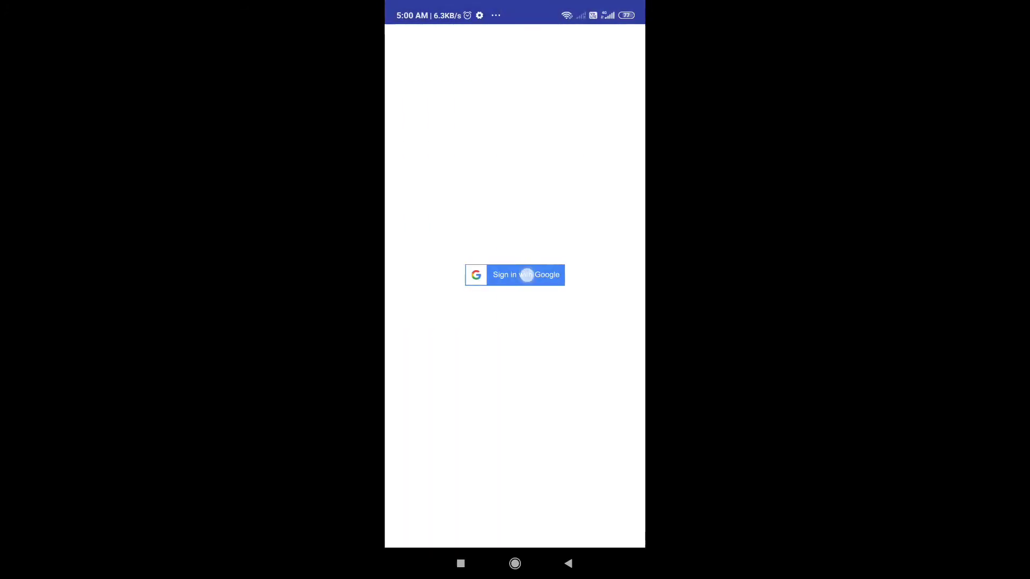